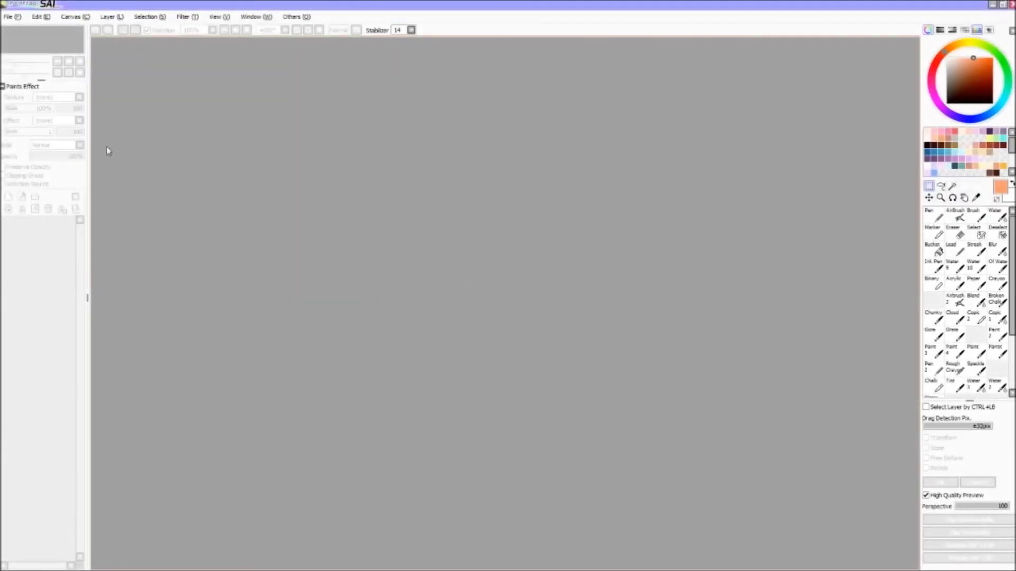
Create a new blank canvas with the default name New Canvas
click(15, 18)
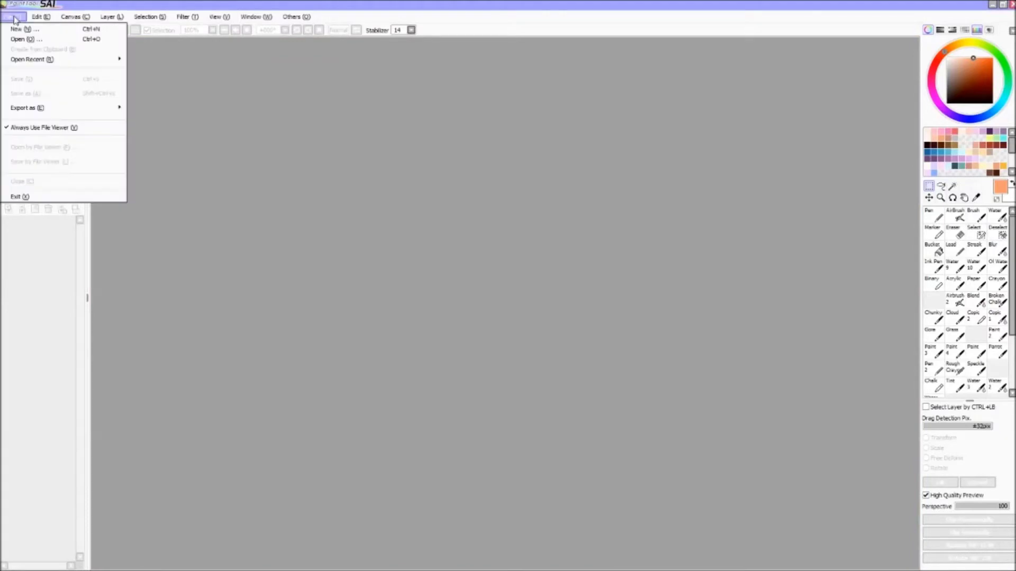
click(24, 28)
double_click(144, 49)
click(225, 64)
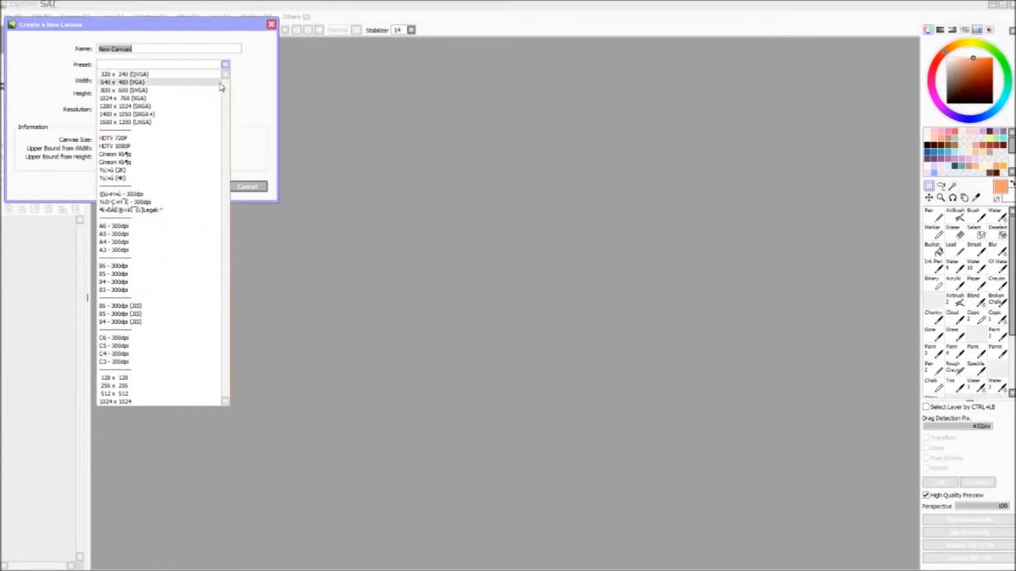
click(225, 65)
drag(133, 109, 80, 111)
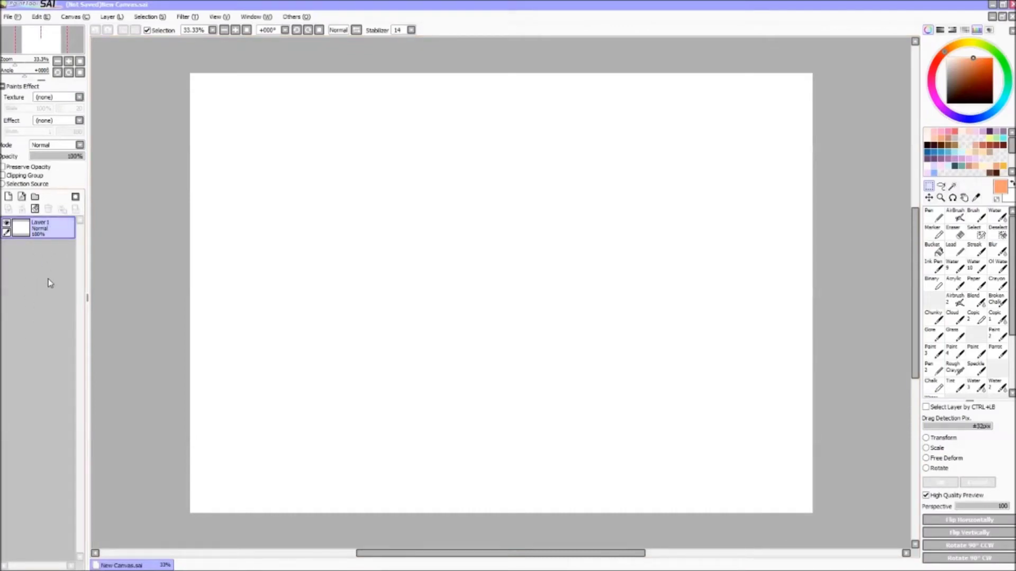
Add a new layer above Layer 1 and try out its opacity setting
click(8, 197)
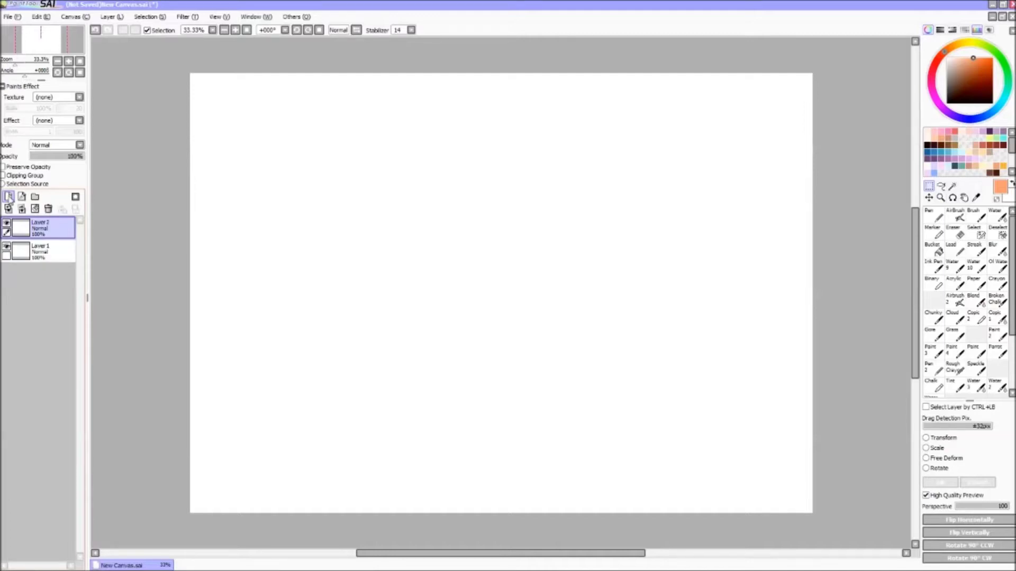
click(9, 227)
mouse_move(74, 157)
mouse_down()
mouse_move(47, 158)
mouse_move(90, 160)
mouse_up()
click(3, 167)
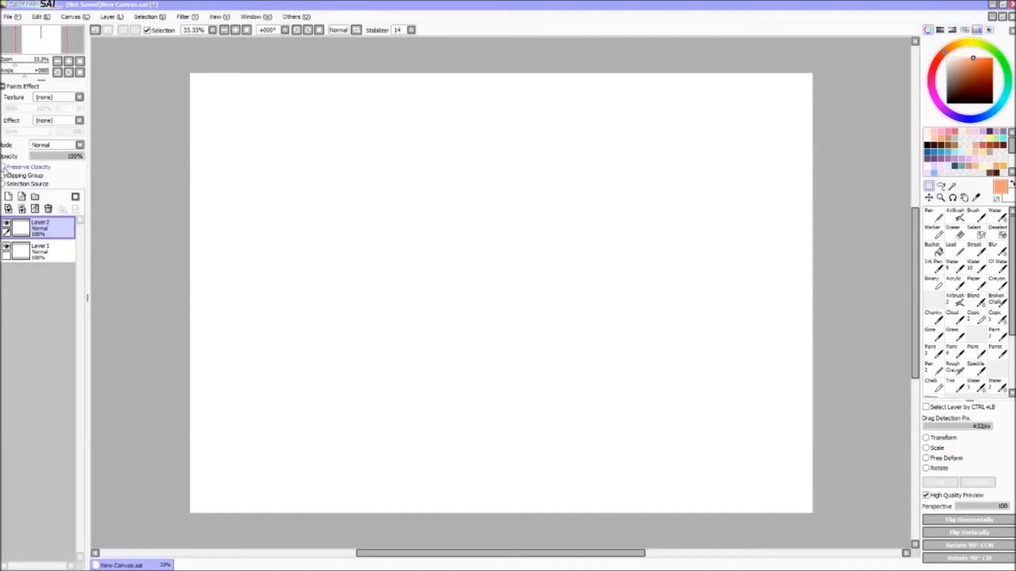
Toggle Clipping Group on and off for Layer 2 and delete that layer
click(13, 179)
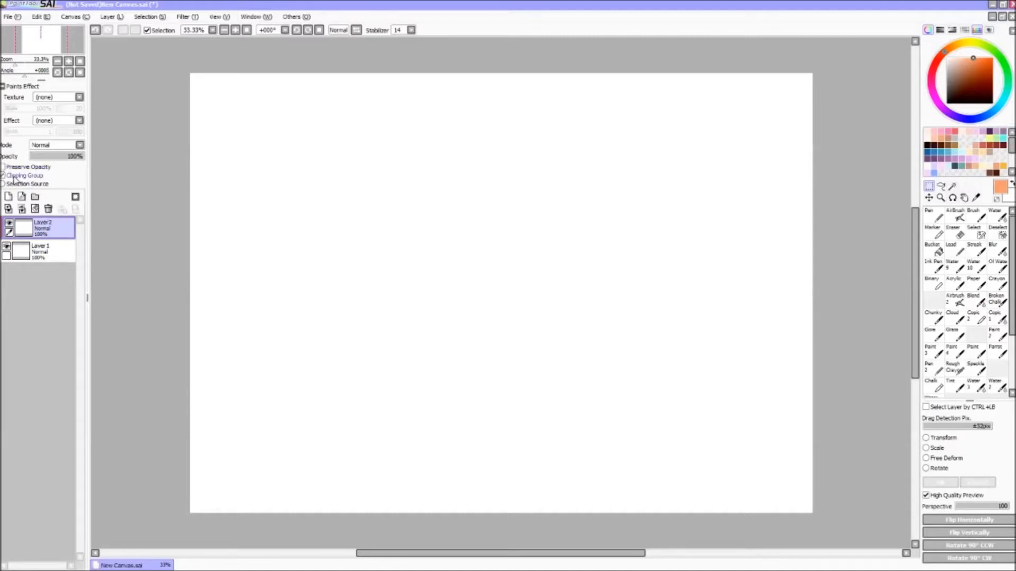
click(14, 180)
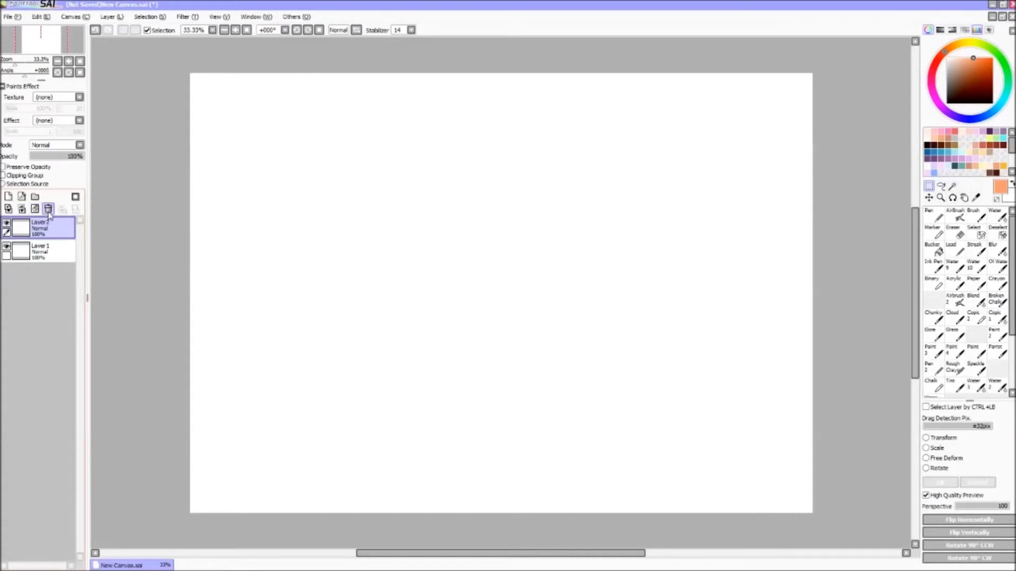
click(48, 209)
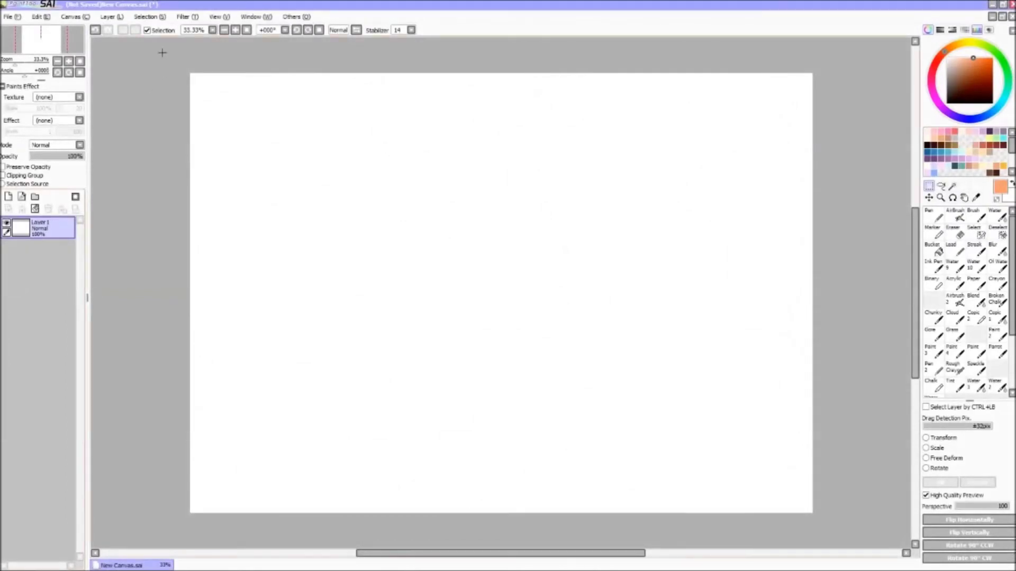
Try the Hue and Saturation filter's sliders on Layer 1
click(187, 18)
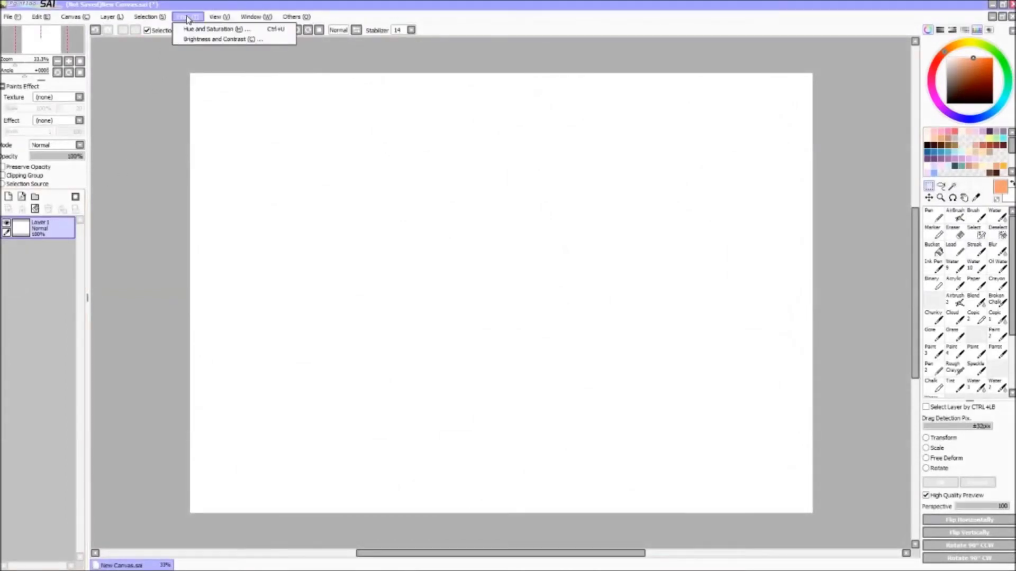
click(205, 29)
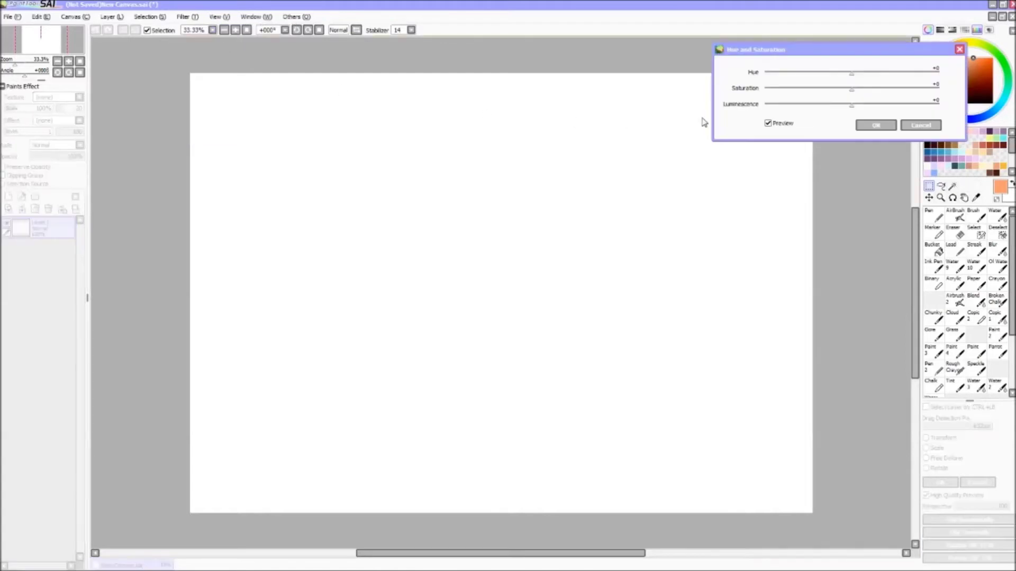
drag(852, 80, 855, 108)
click(892, 126)
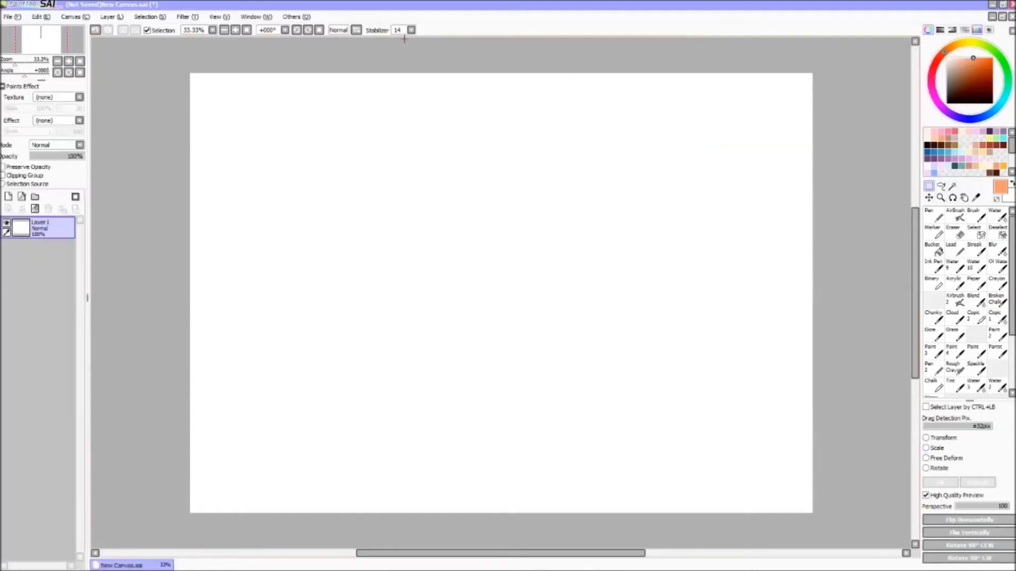
Try the Brightness and Contrast filter's sliders on Layer 1
click(188, 16)
click(203, 40)
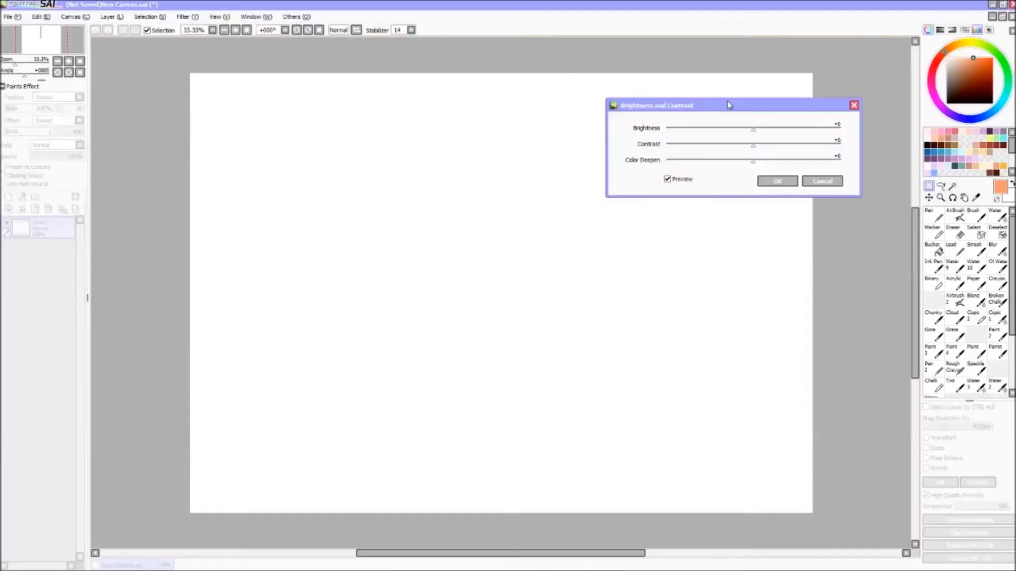
drag(755, 129, 760, 162)
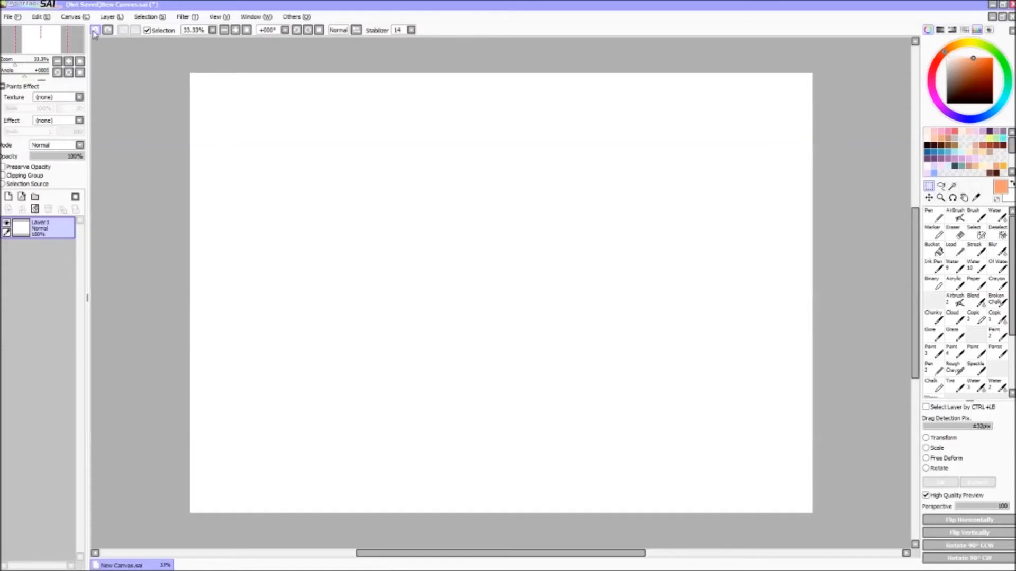
Zoom the canvas view out and in several times and reset the zoom
click(224, 30)
click(236, 30)
click(224, 30)
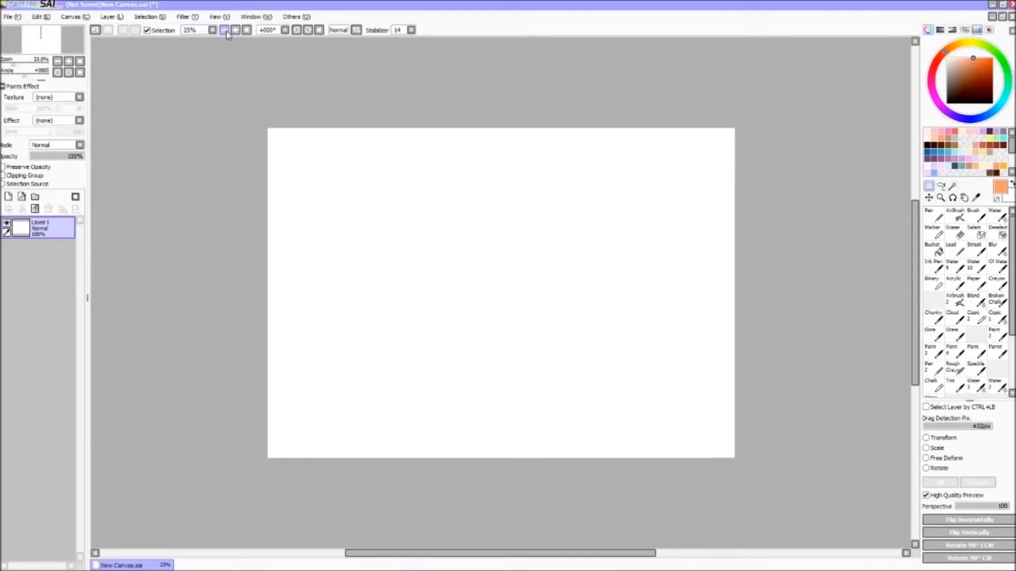
click(224, 30)
click(224, 31)
click(236, 30)
click(235, 30)
click(236, 30)
click(235, 30)
click(224, 30)
click(224, 31)
click(236, 30)
click(224, 30)
click(224, 30)
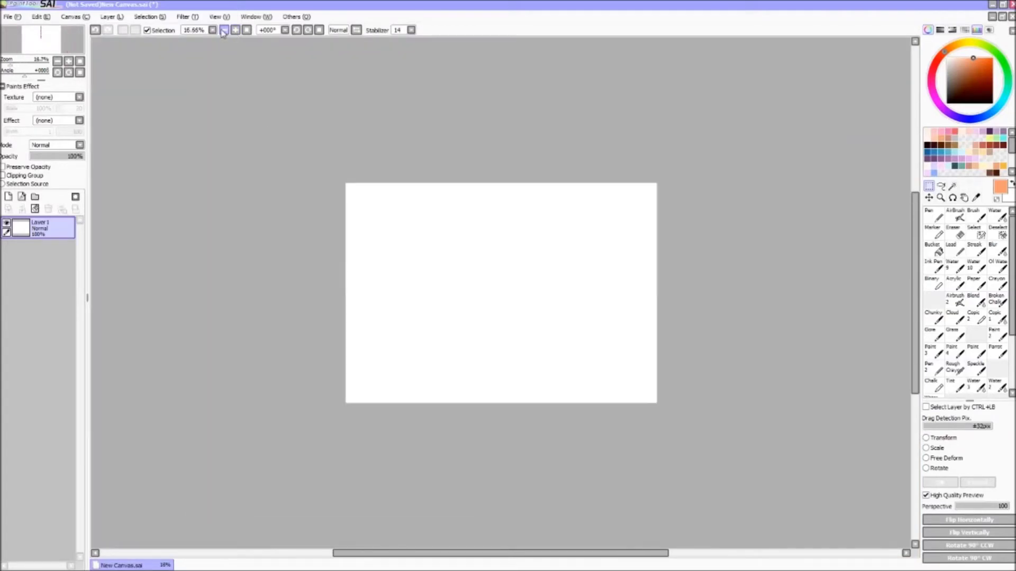
click(246, 31)
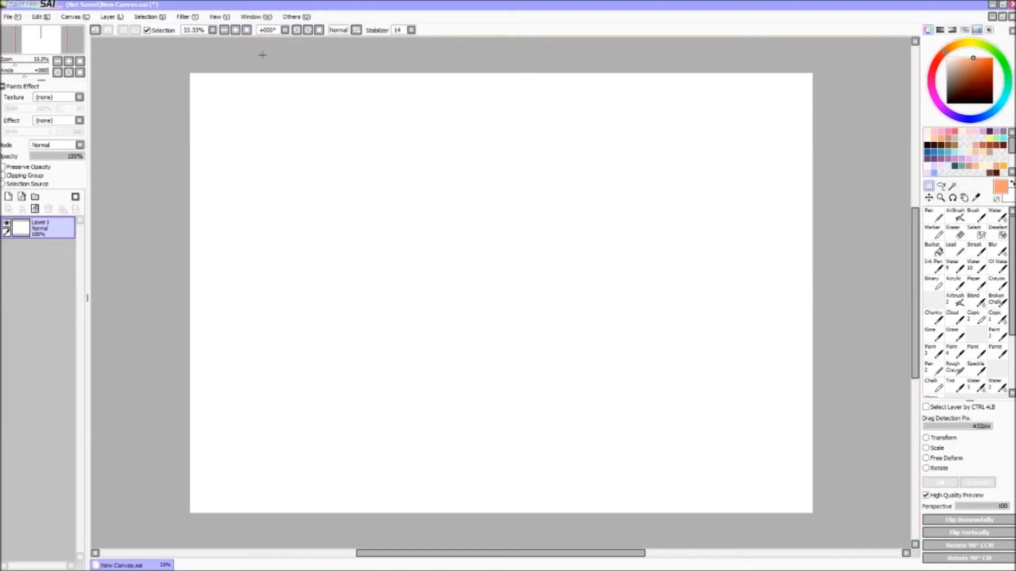
Rotate the canvas view counterclockwise in several increments and rotate it back
click(297, 30)
click(297, 30)
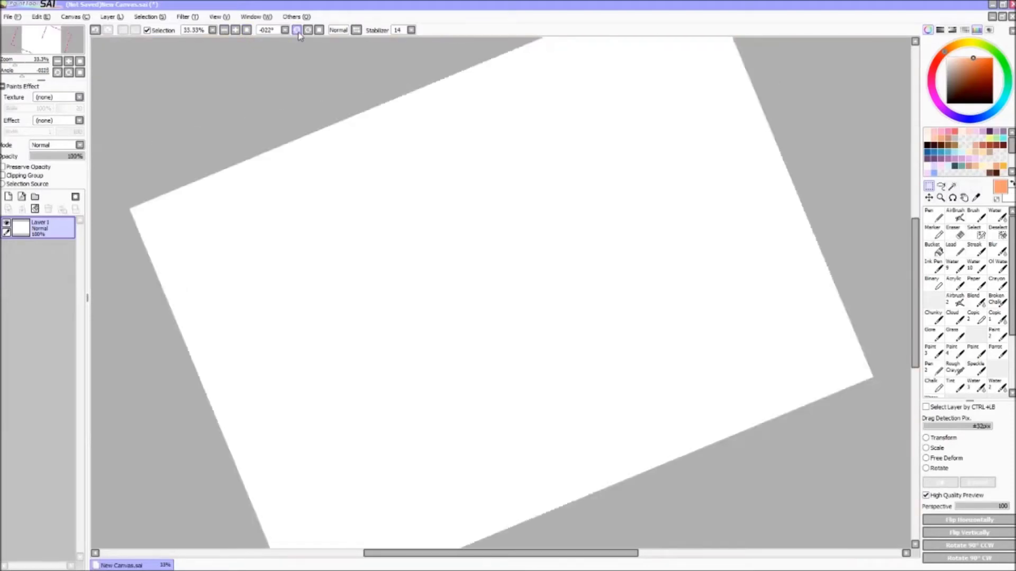
click(296, 30)
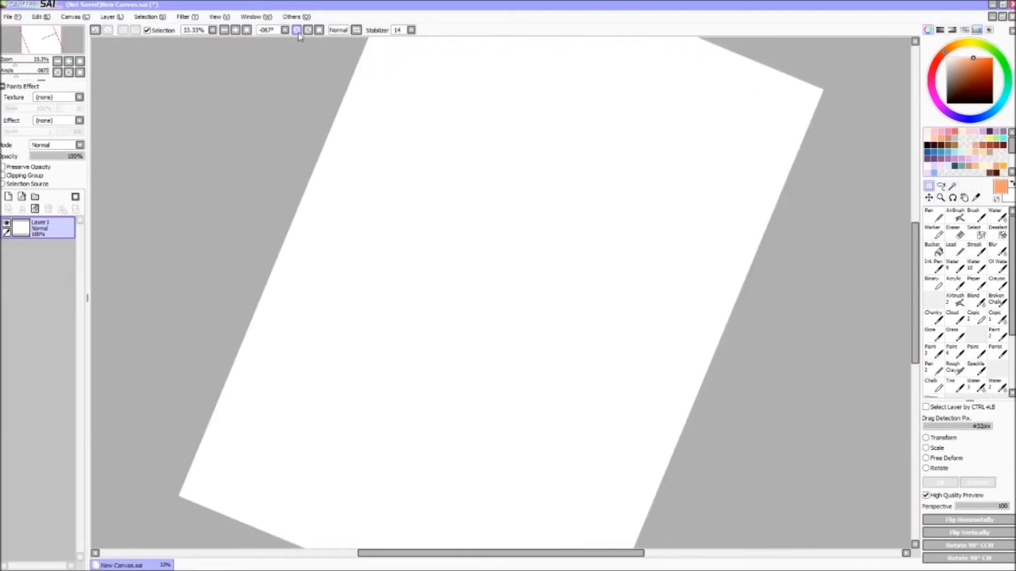
click(308, 30)
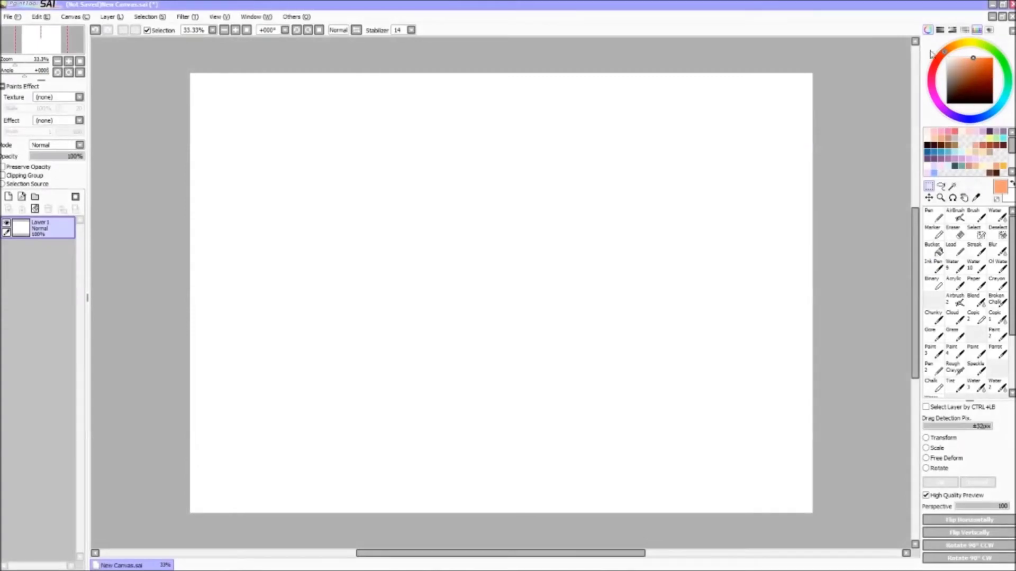
Show the color mixer bars and pick a brownish orange from the first gradient
click(964, 30)
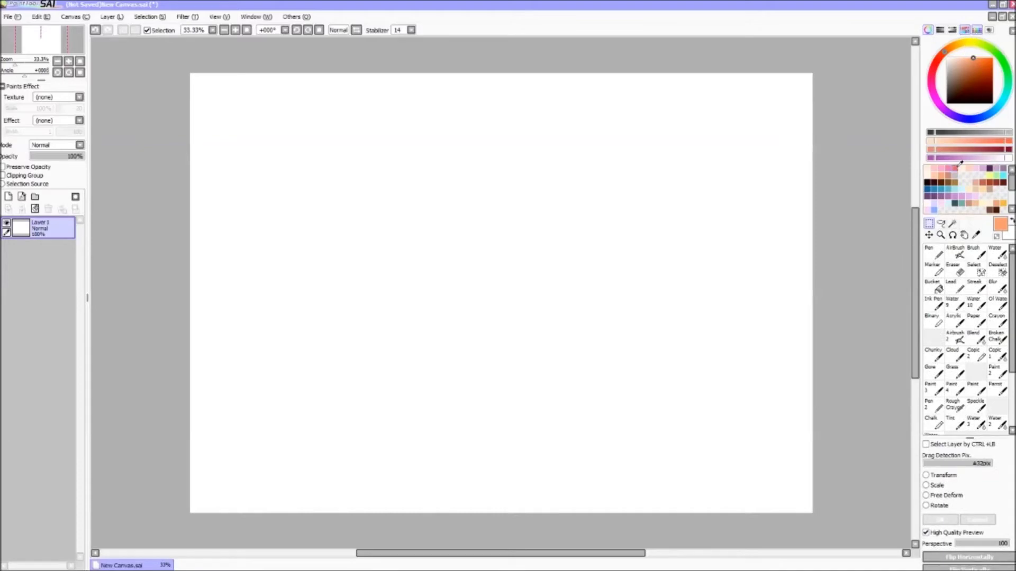
click(936, 131)
click(1002, 132)
mouse_move(1000, 130)
mouse_down()
mouse_move(949, 130)
mouse_move(991, 130)
mouse_move(961, 130)
mouse_move(981, 133)
mouse_up()
Browse the color swatches and pick a different shade in the color wheel's square
scroll(991, 199, down, 3)
scroll(991, 199, up, 5)
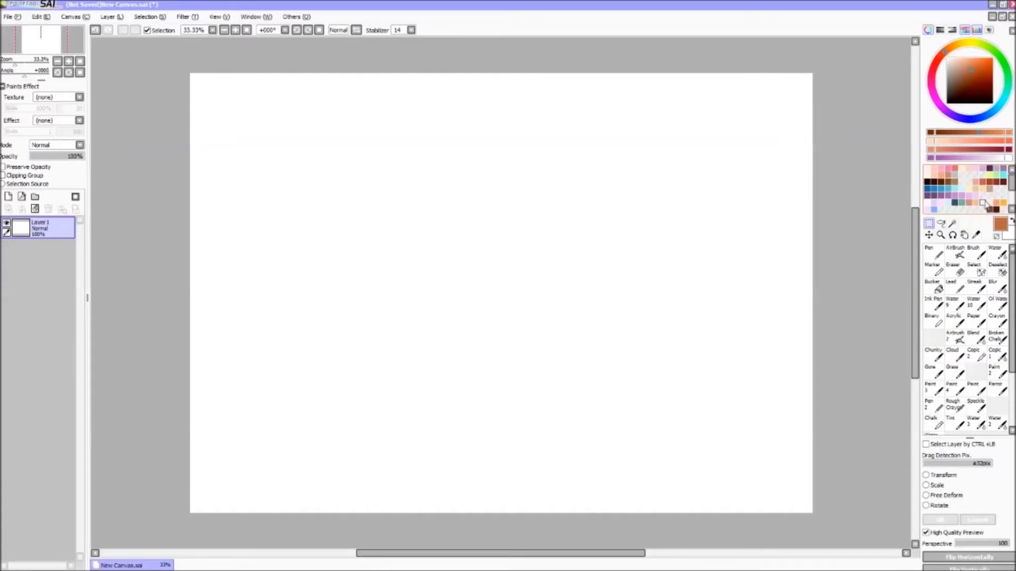
click(982, 68)
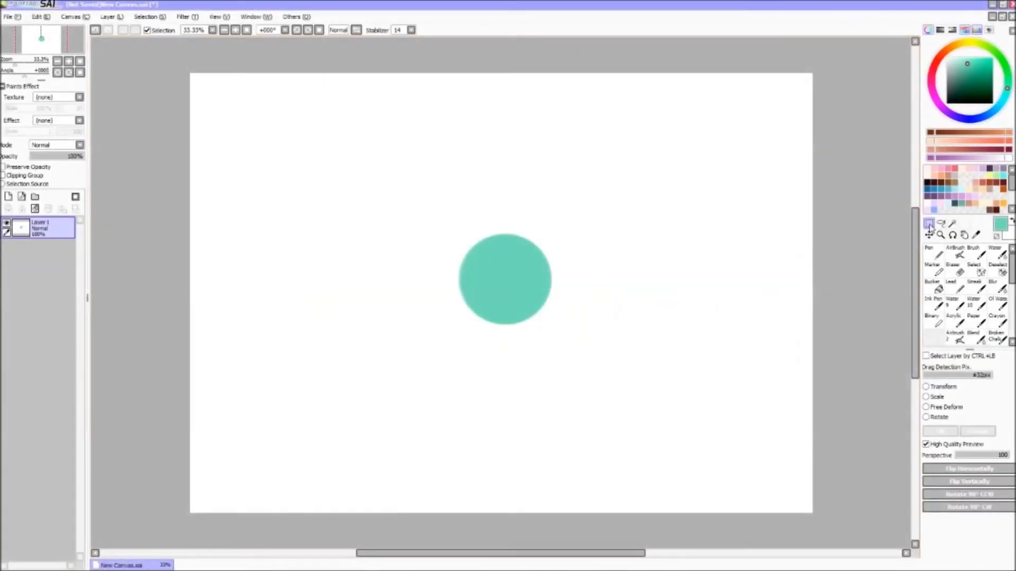
Draw a rectangular selection around the teal circle and deselect it
click(930, 224)
drag(398, 206, 631, 374)
key(ctrl+d)
Draw a freehand Lasso selection around the teal circle and switch to the Move tool
click(941, 223)
mouse_move(589, 237)
mouse_down()
mouse_move(420, 240)
mouse_move(461, 351)
mouse_move(600, 330)
mouse_move(589, 238)
mouse_up()
click(929, 235)
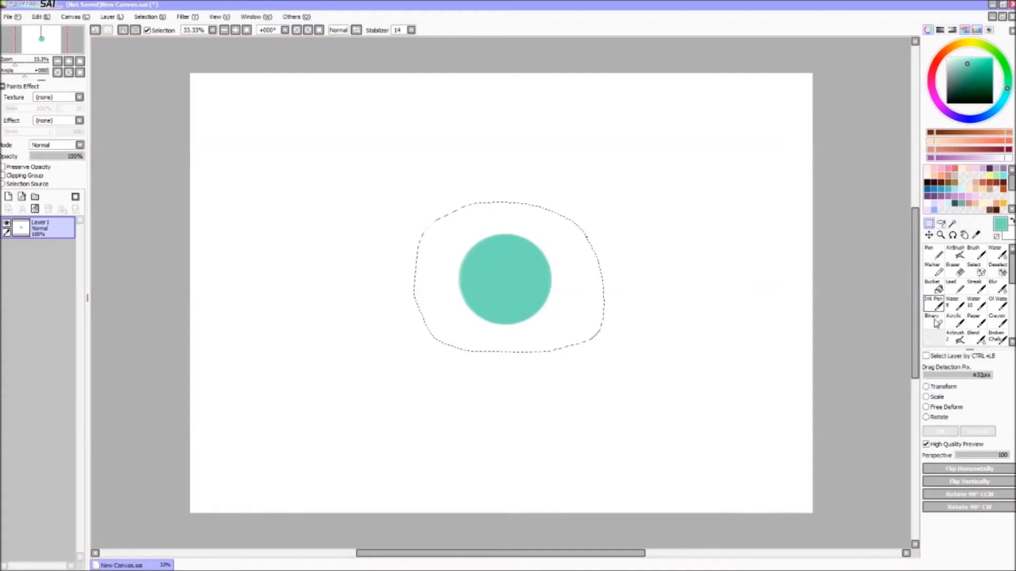
Enlarge and distort the selected circle by pulling out its lower-right corner with Transform, and flip it horizontally twice
click(938, 390)
drag(552, 325, 570, 337)
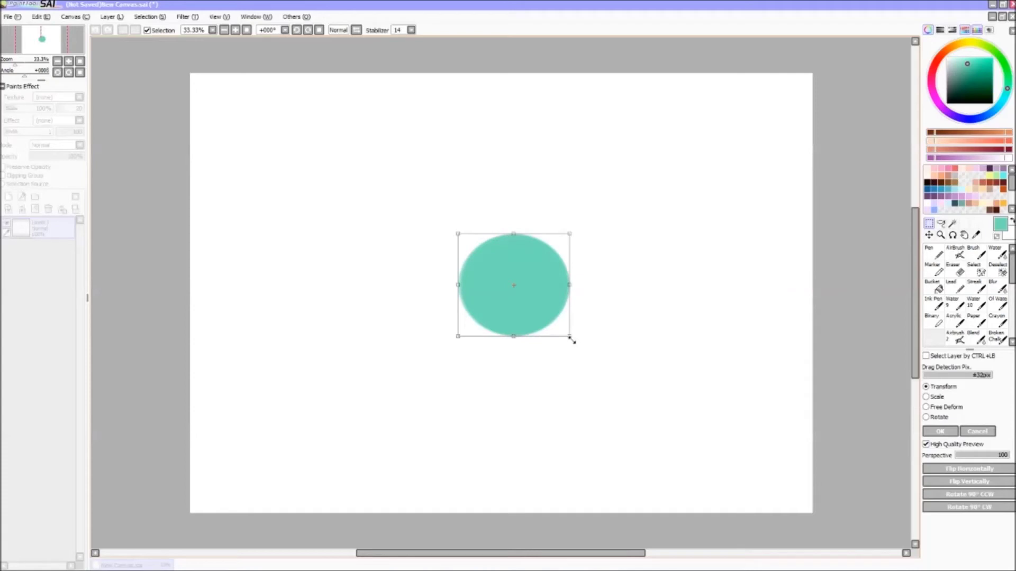
drag(570, 337, 666, 287)
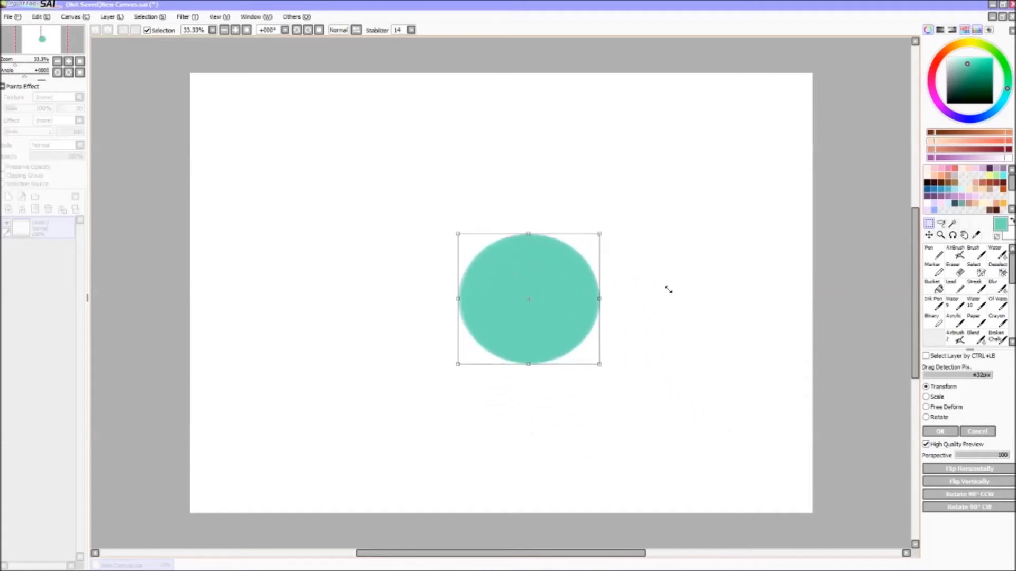
mouse_move(601, 367)
mouse_down()
mouse_move(436, 233)
mouse_move(741, 447)
mouse_move(624, 374)
mouse_move(744, 427)
mouse_move(593, 361)
mouse_move(609, 380)
mouse_up()
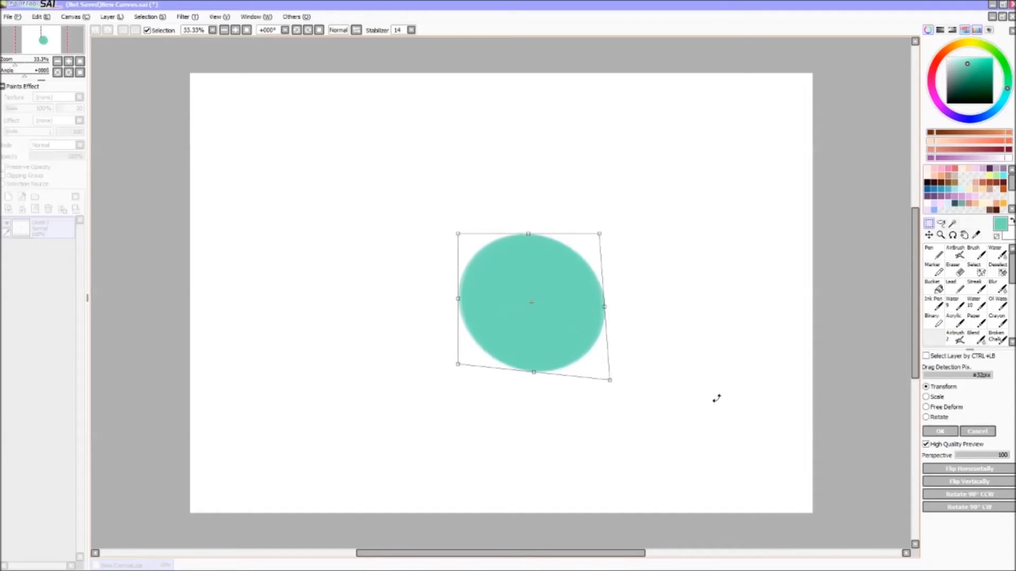
click(962, 469)
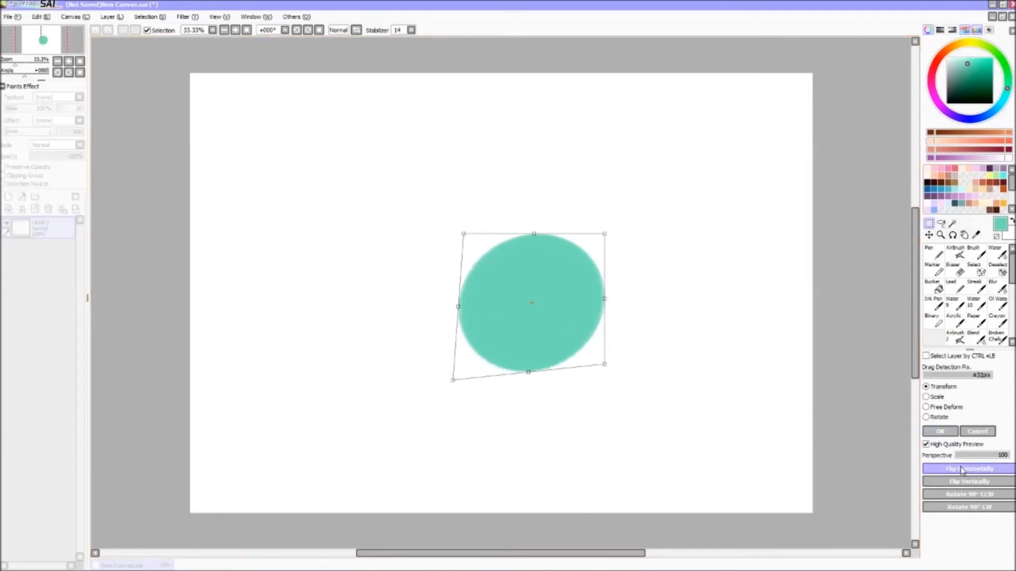
click(962, 469)
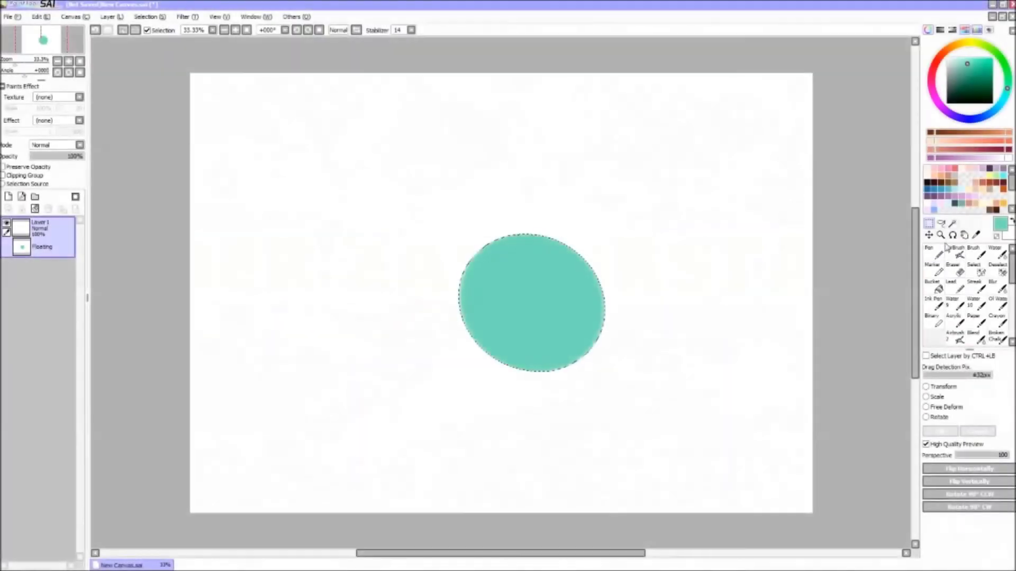
Select the transformed circle with the Magic Wand and paint it dark green with the Pen
click(952, 223)
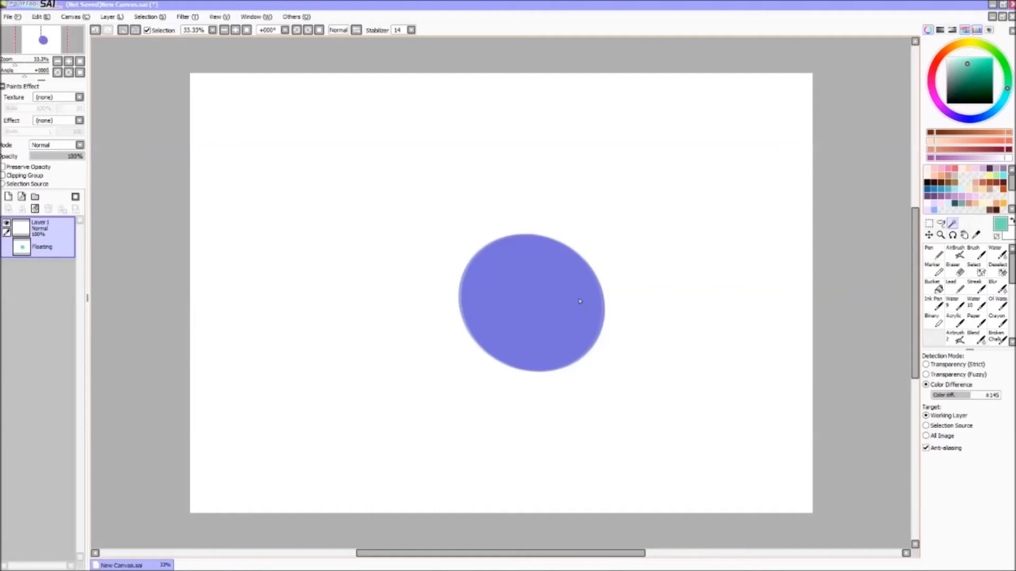
click(969, 83)
click(934, 252)
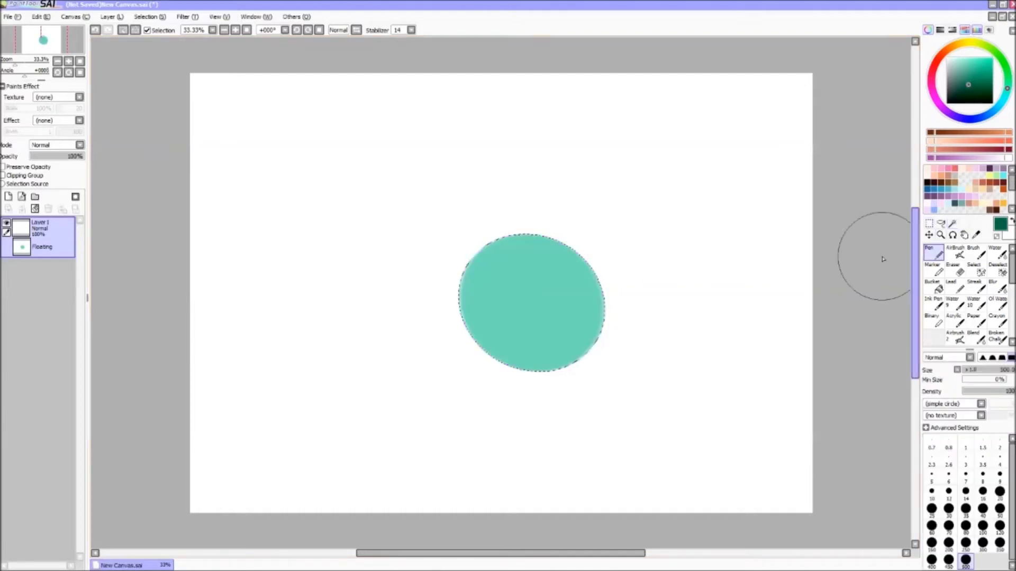
mouse_move(576, 316)
mouse_down()
mouse_move(500, 247)
mouse_move(566, 366)
mouse_move(497, 354)
mouse_move(483, 324)
mouse_up()
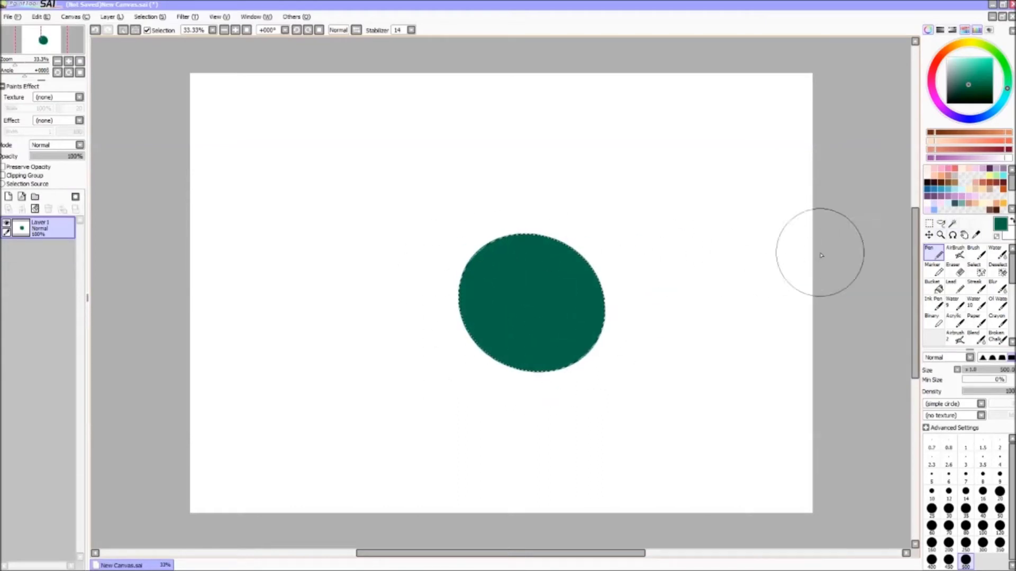
Remove a spiral line from the circle's selection with the Deselect tool and paint the remaining selection dark olive with the Pen
click(979, 271)
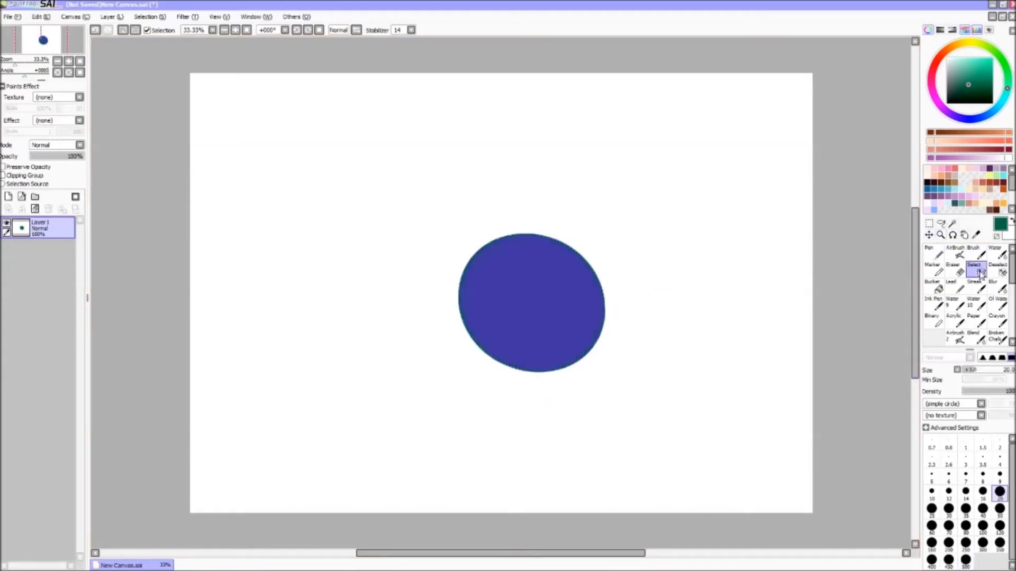
click(998, 271)
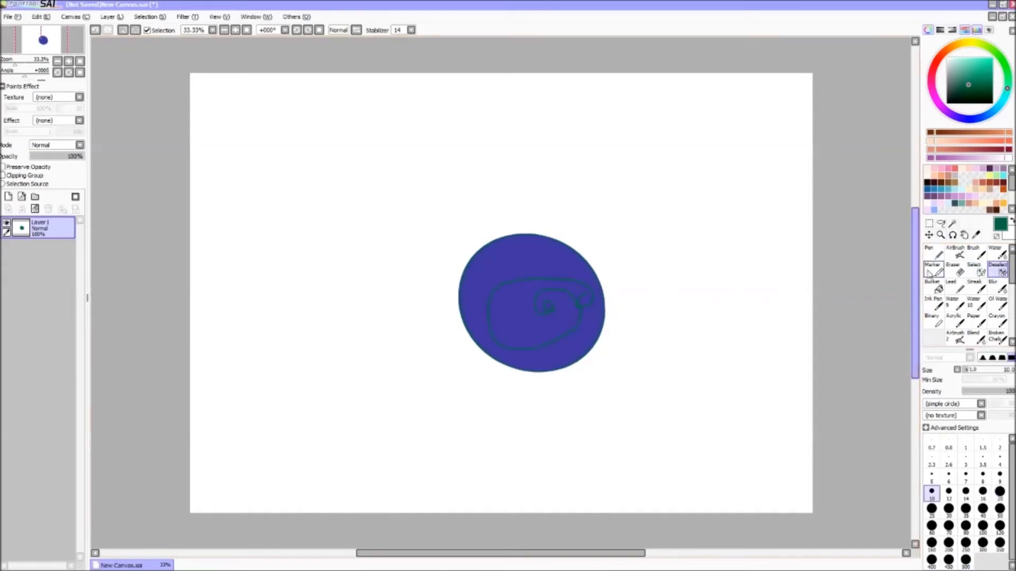
click(938, 254)
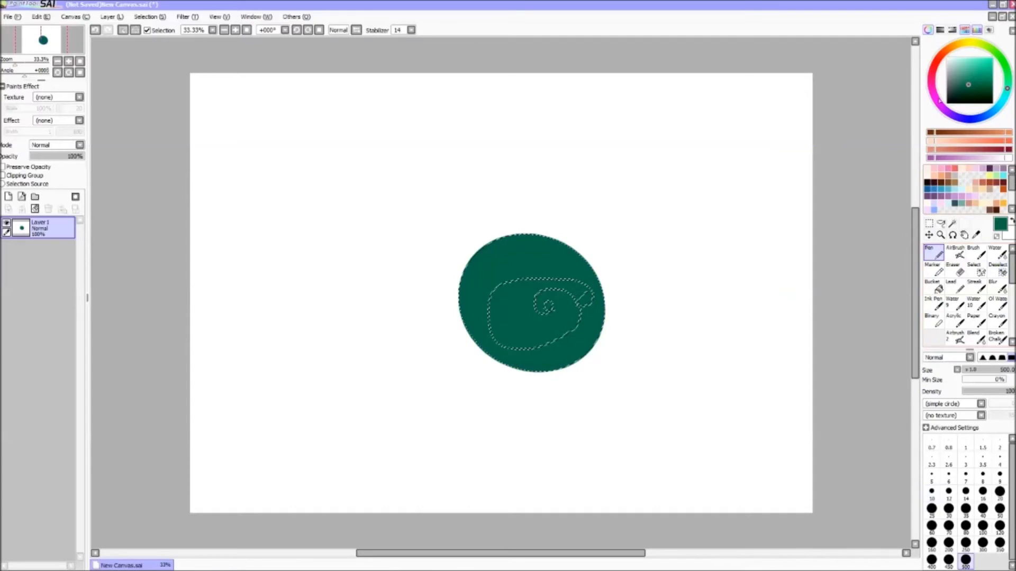
drag(1005, 80, 968, 42)
mouse_move(597, 239)
mouse_down()
mouse_move(492, 258)
mouse_move(505, 356)
mouse_move(591, 268)
mouse_move(519, 324)
mouse_up()
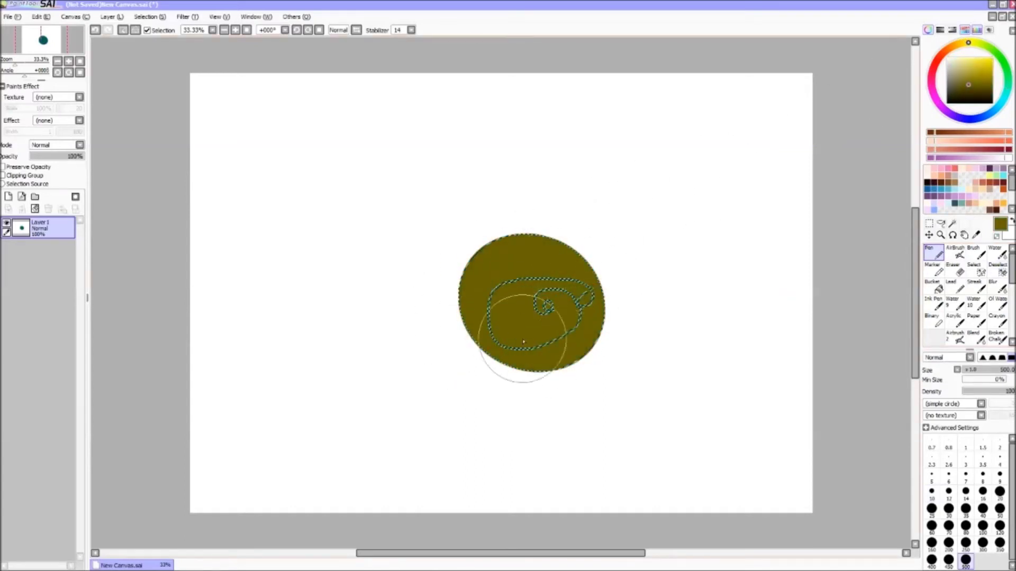
Fill the circle's selection with pale yellow using the Bucket tool and switch to the Color Picker
click(935, 287)
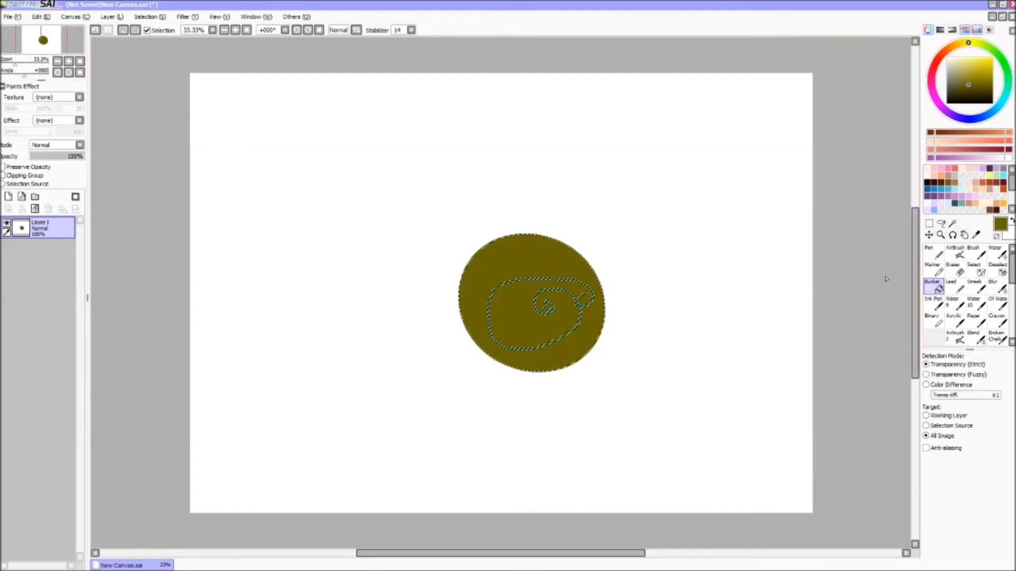
click(959, 62)
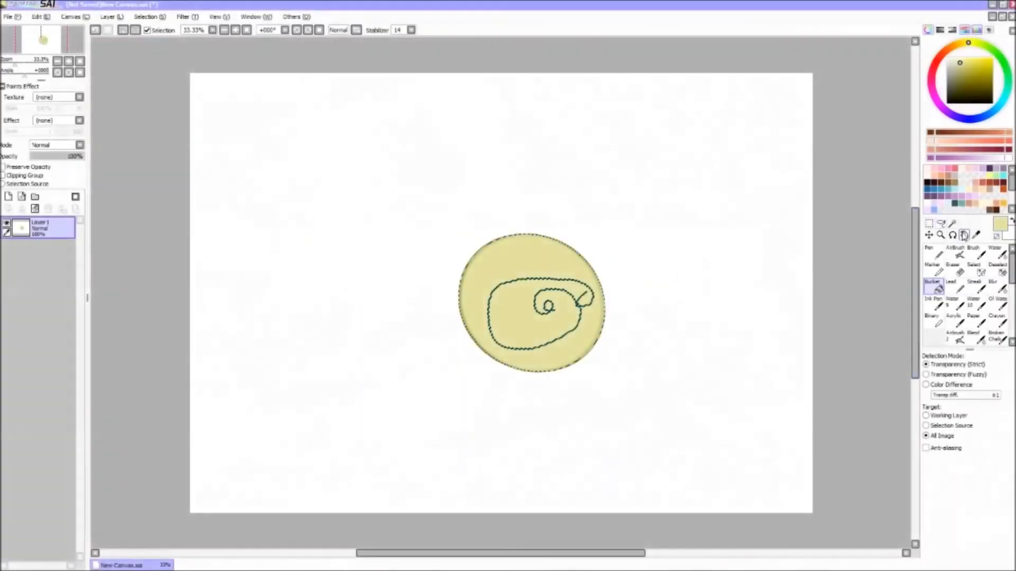
click(976, 235)
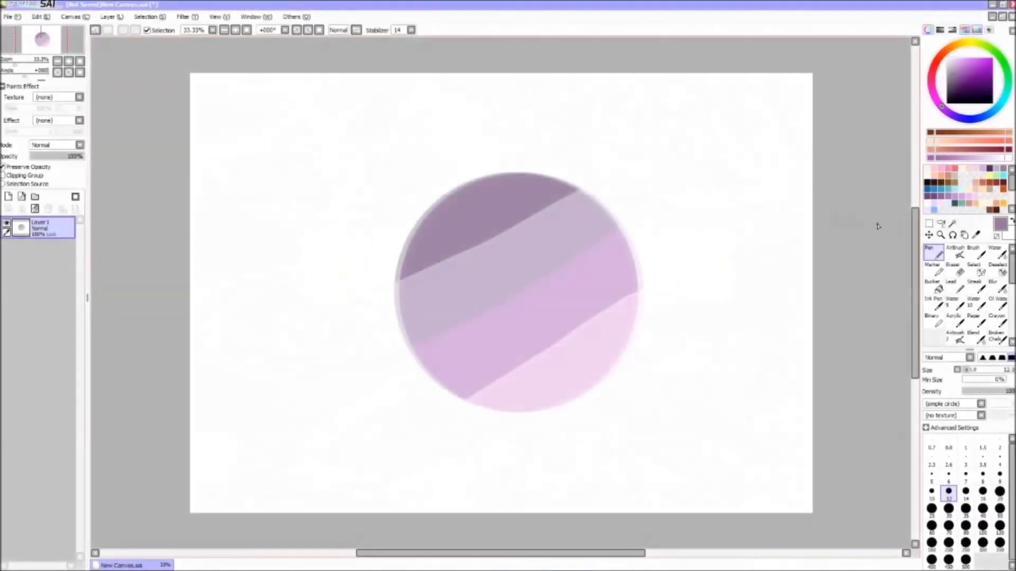
Compare the settings of the Pen and Brush tools, finishing with the Pen active
click(930, 253)
click(976, 254)
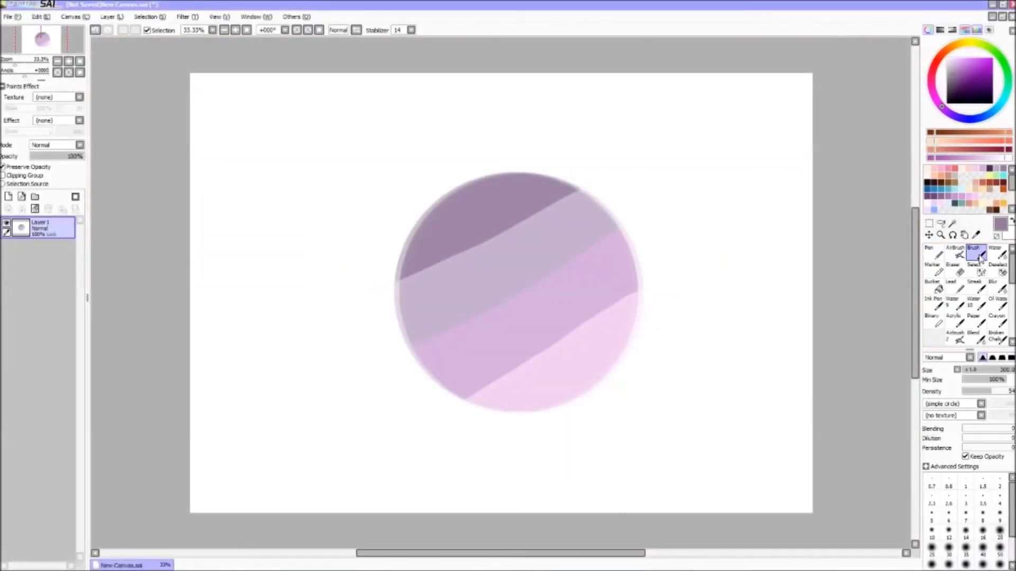
click(939, 258)
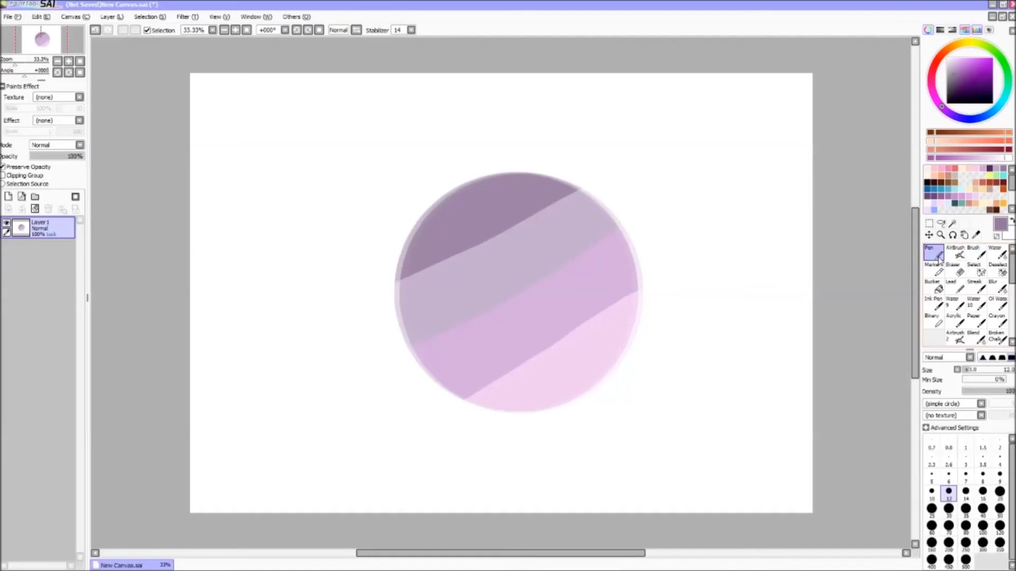
click(979, 256)
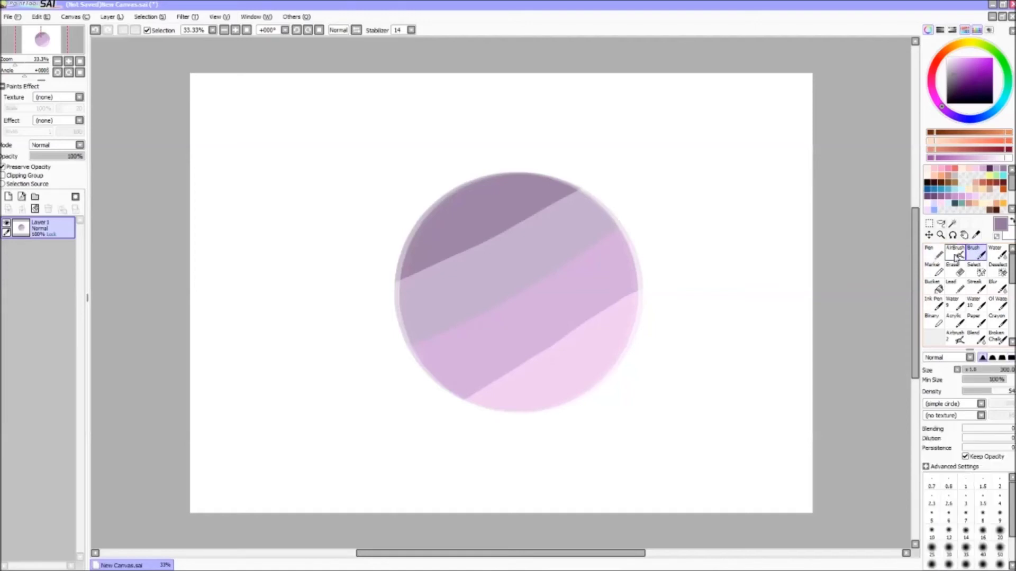
click(935, 258)
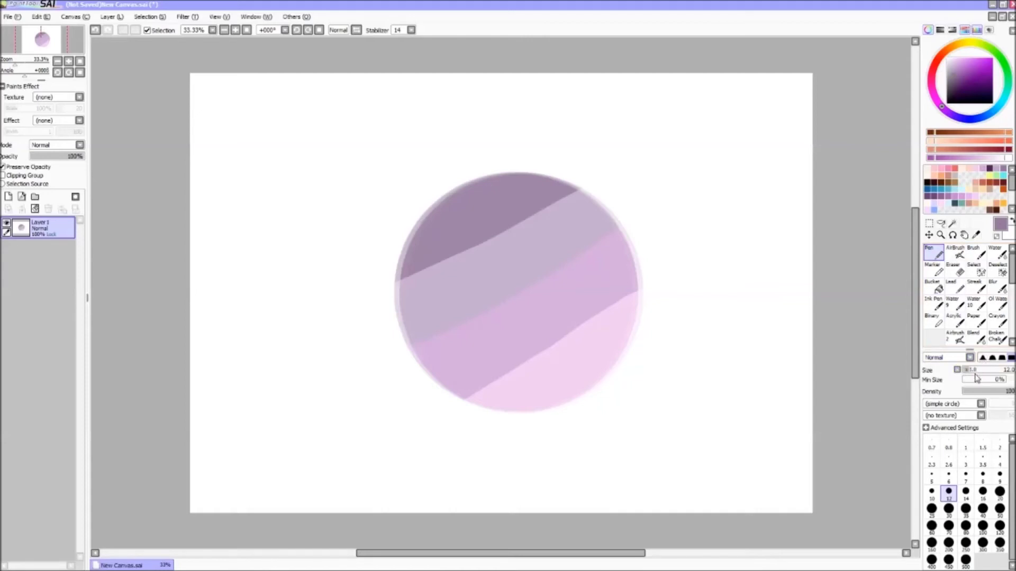
Set the Pen to size 40, density 50 and the softest edge shape, checking its brush shape and texture options
click(966, 476)
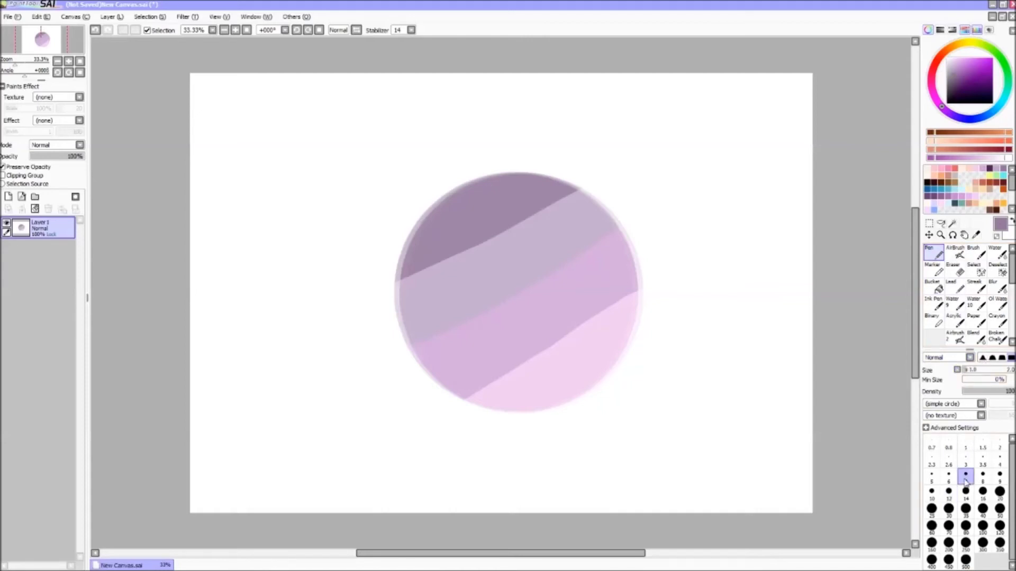
drag(994, 394, 995, 395)
click(981, 404)
click(981, 407)
click(981, 416)
click(981, 416)
click(982, 359)
click(982, 509)
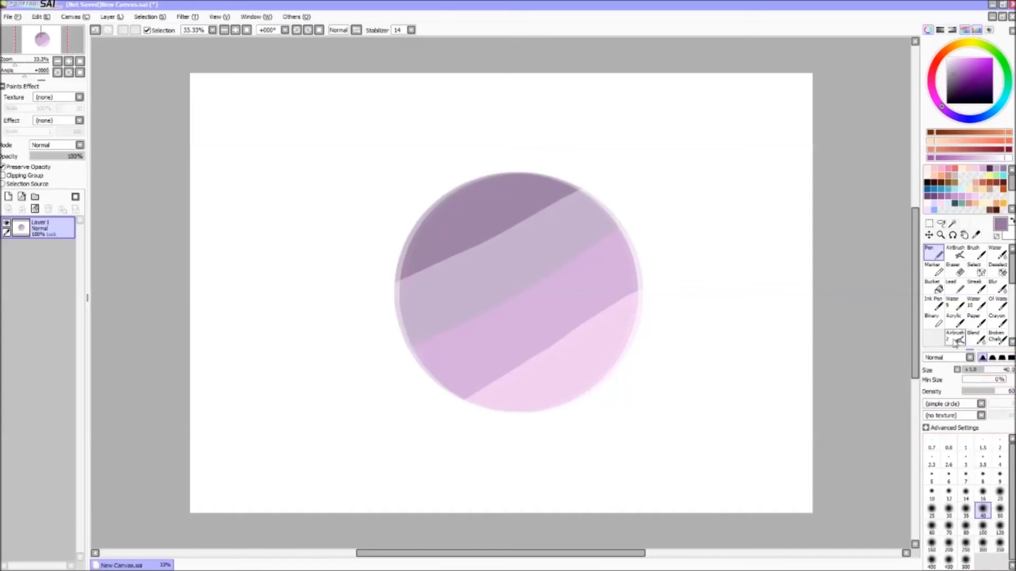
Smooth the circle's purple bands into a gradient with the Blur tool and switch back to the Pen
click(995, 289)
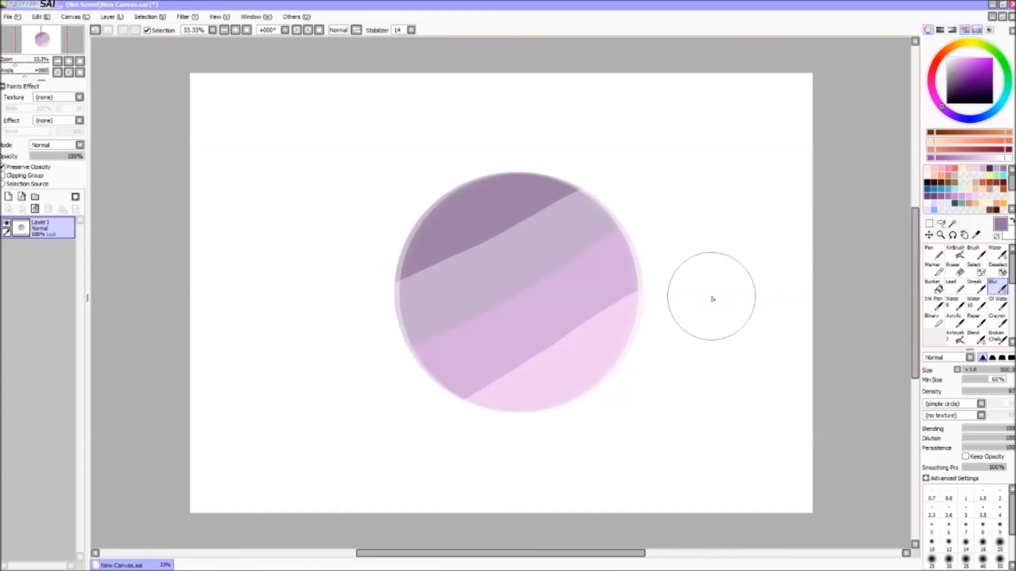
mouse_move(602, 306)
mouse_down()
mouse_move(427, 399)
mouse_move(596, 259)
mouse_move(410, 339)
mouse_move(418, 309)
mouse_move(579, 196)
mouse_move(316, 303)
mouse_move(341, 285)
mouse_move(550, 228)
mouse_move(560, 207)
mouse_move(378, 274)
mouse_move(648, 276)
mouse_move(440, 377)
mouse_move(537, 310)
mouse_move(583, 193)
mouse_move(388, 288)
mouse_up()
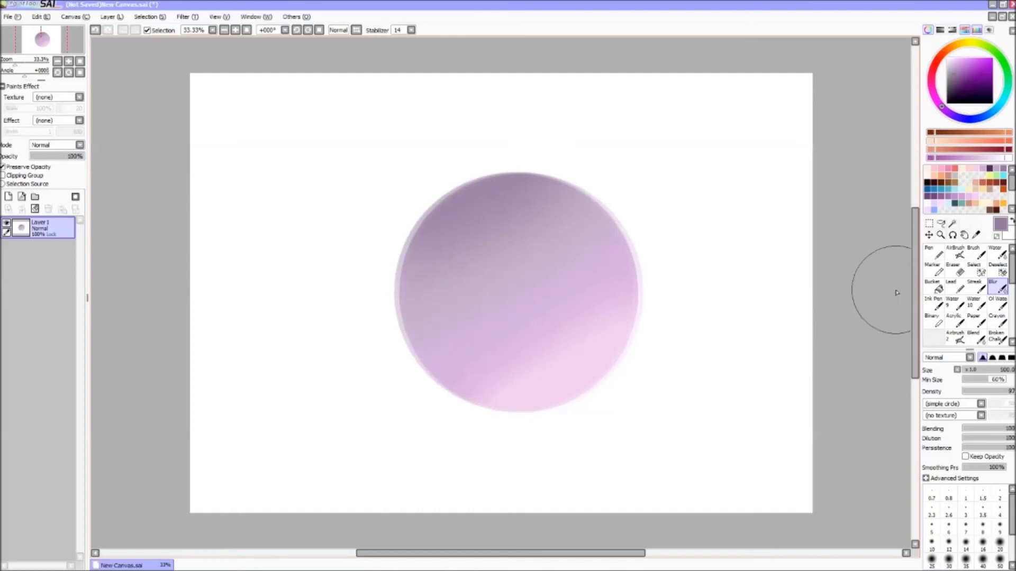
click(934, 253)
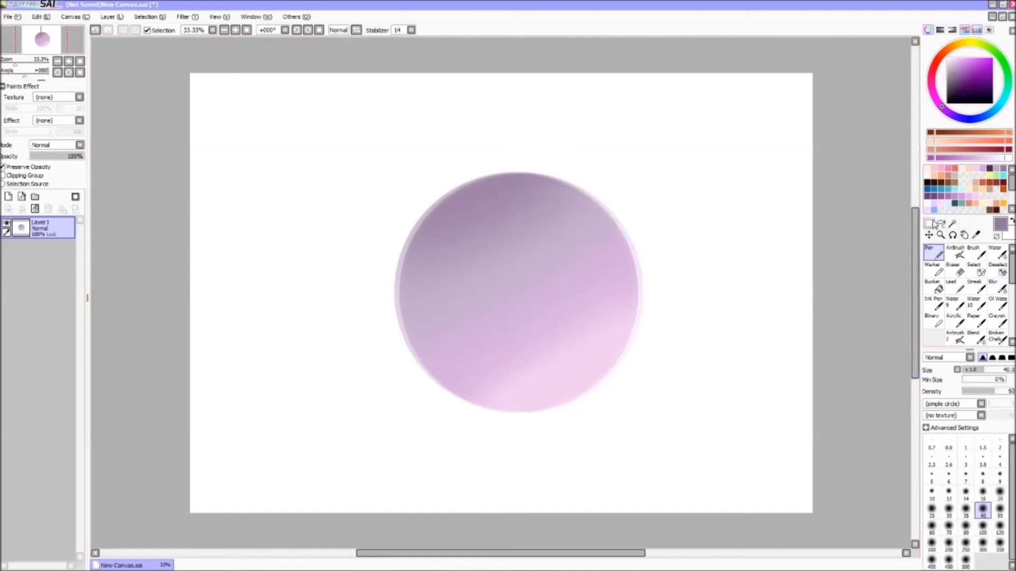
Duplicate the circle onto a new layer from a rectangular selection and shift the copy with Transform
click(929, 224)
mouse_move(361, 146)
mouse_down()
mouse_move(444, 198)
mouse_move(718, 407)
mouse_move(716, 433)
mouse_up()
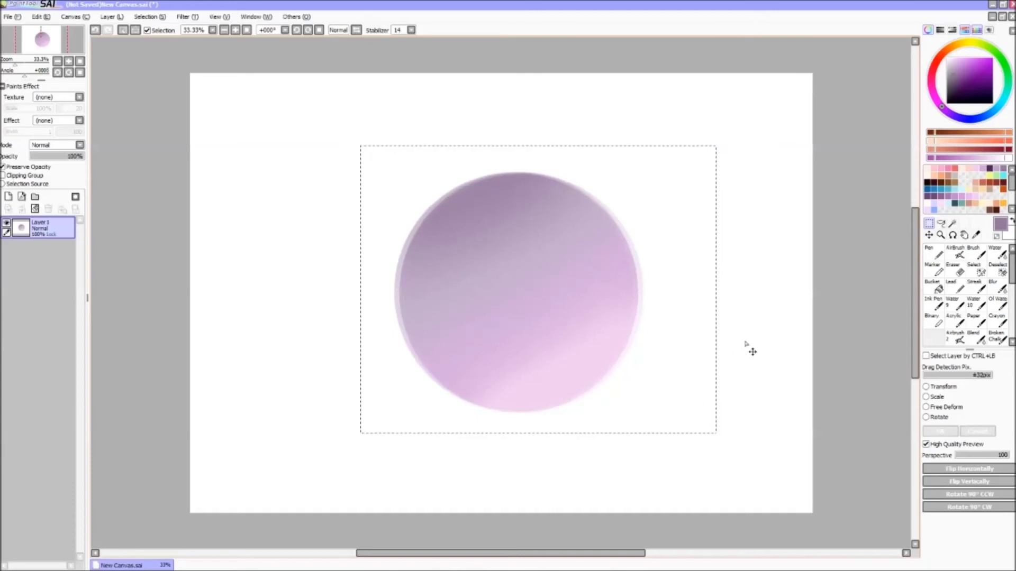
key(ctrl+c)
key(ctrl+v)
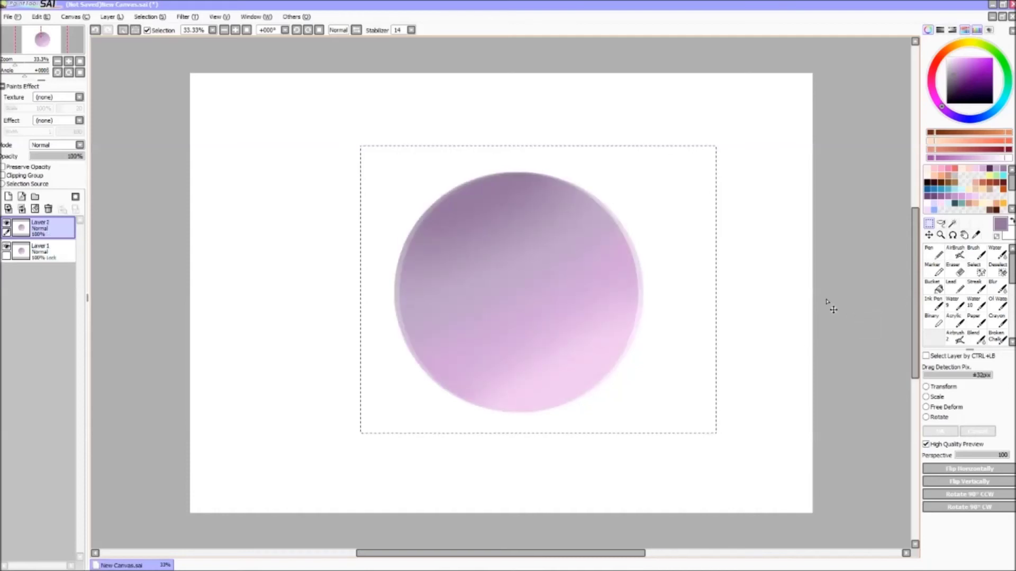
key(ctrl+t)
drag(587, 293, 653, 277)
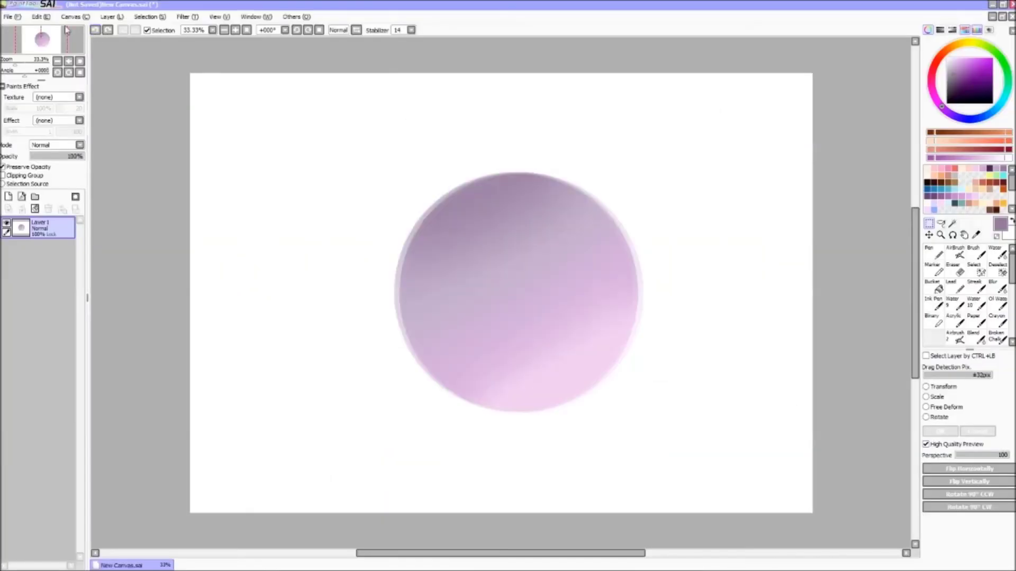
Bring up the file commands for saving the canvas
click(24, 18)
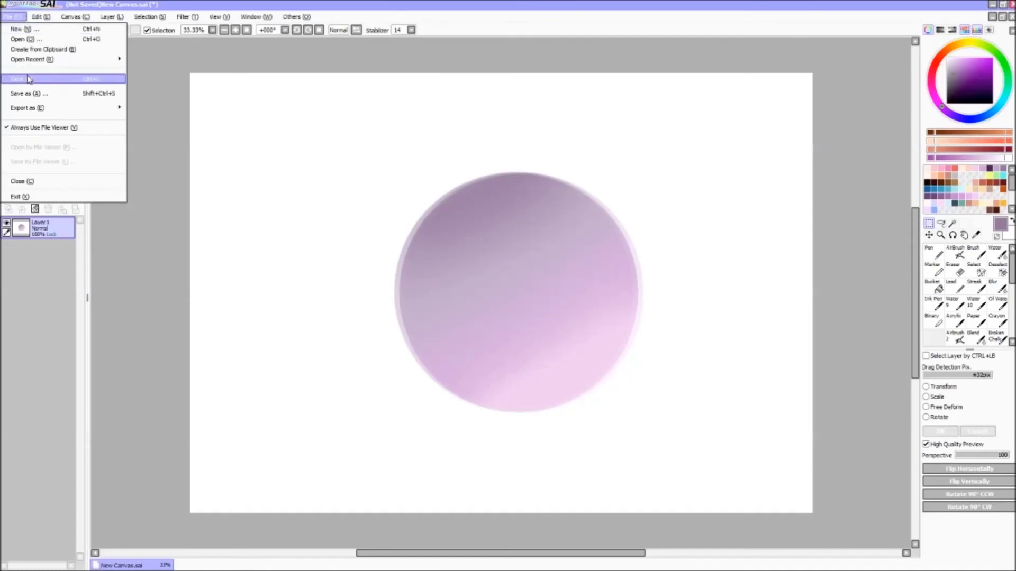